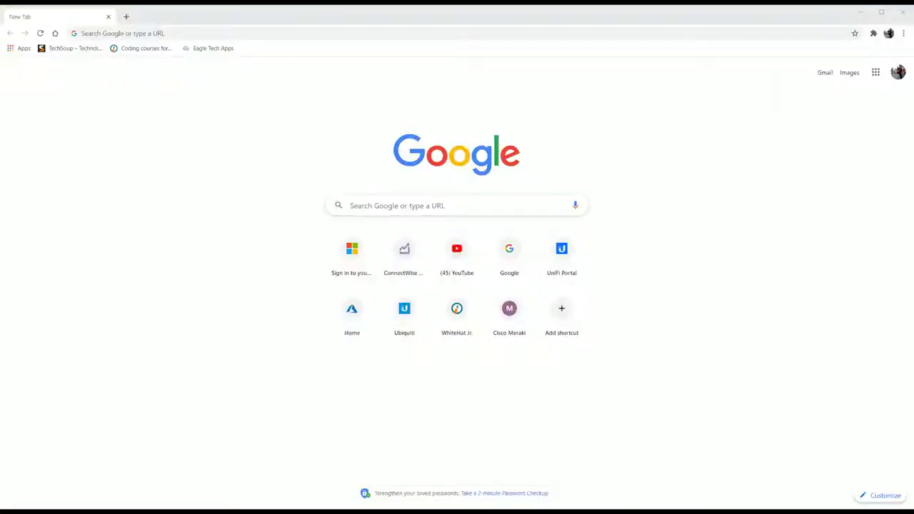
- Go to portal.office.com in Chrome's address bar
left_click(149, 33)
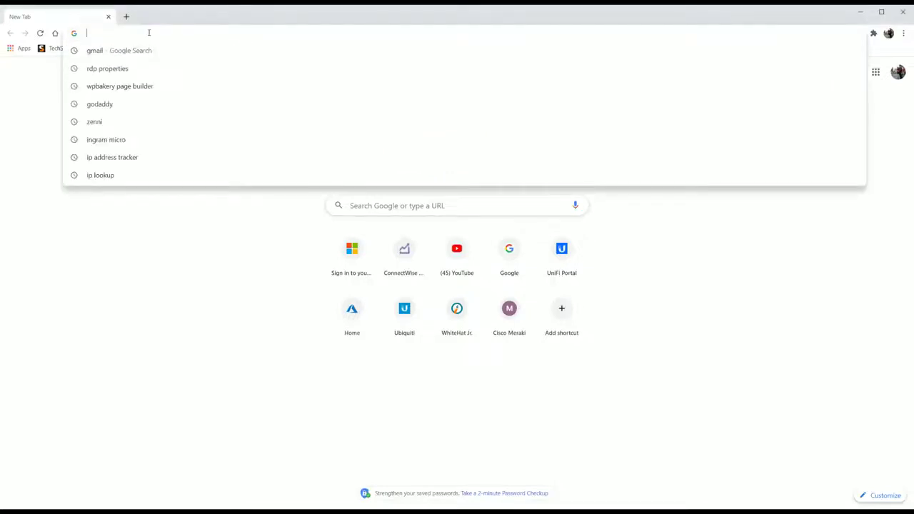
type("portz")
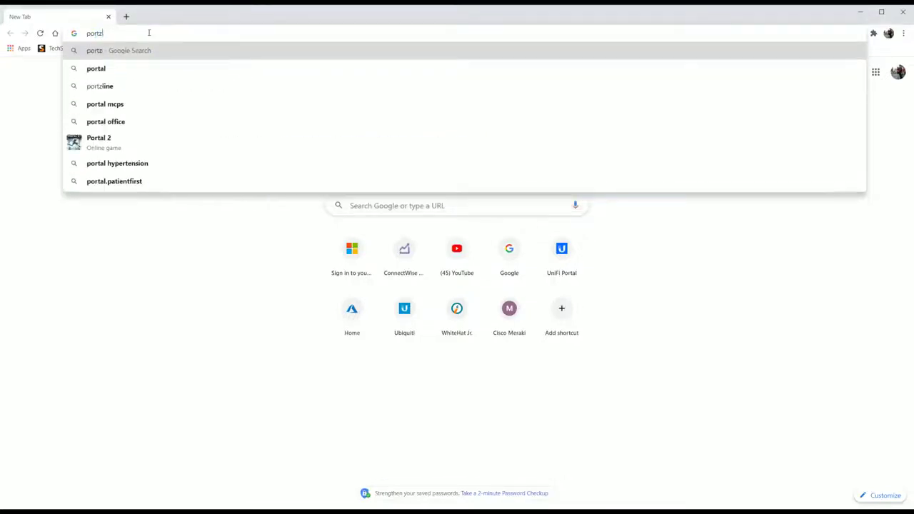
key("BackSpace")
type("al.o")
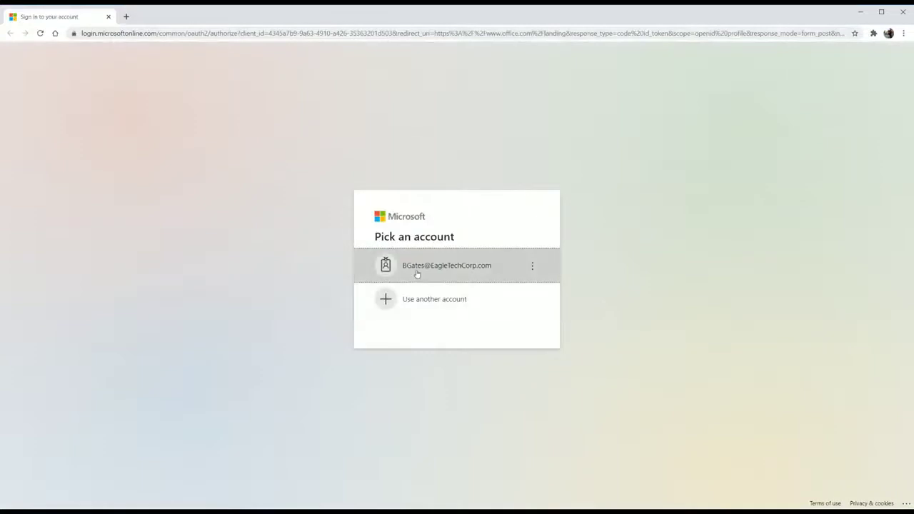
- Forget the saved account and choose to sign in with another account
left_click(532, 266)
left_click(512, 262)
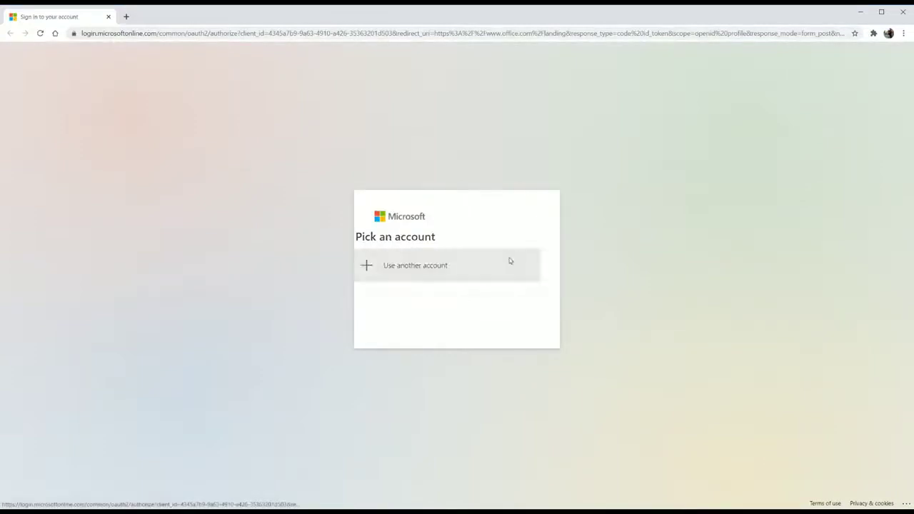
left_click(510, 261)
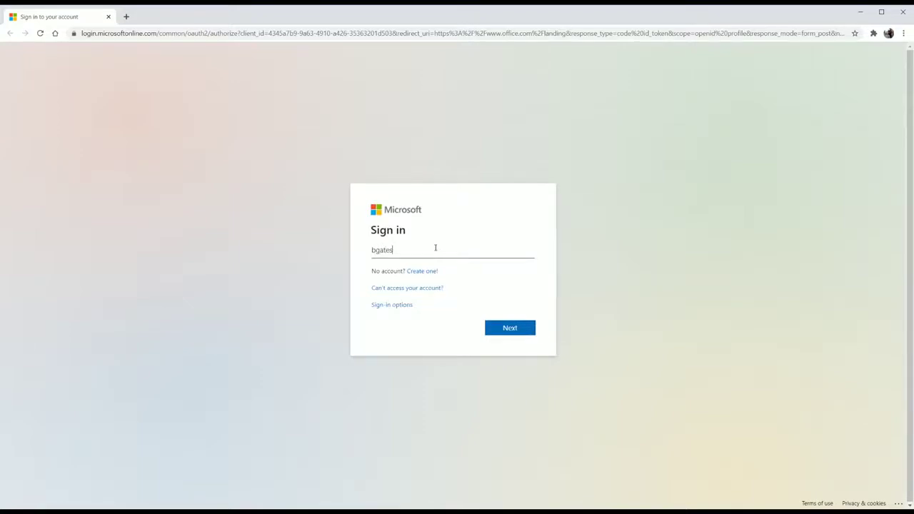
- Sign in with the work account's email and password, then continue to security setup
key("Return")
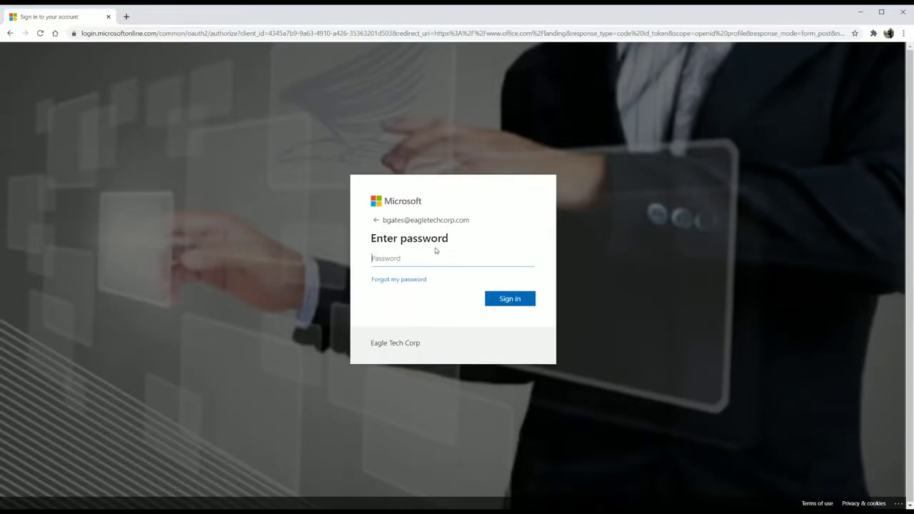
type("•••••••••")
key("Return")
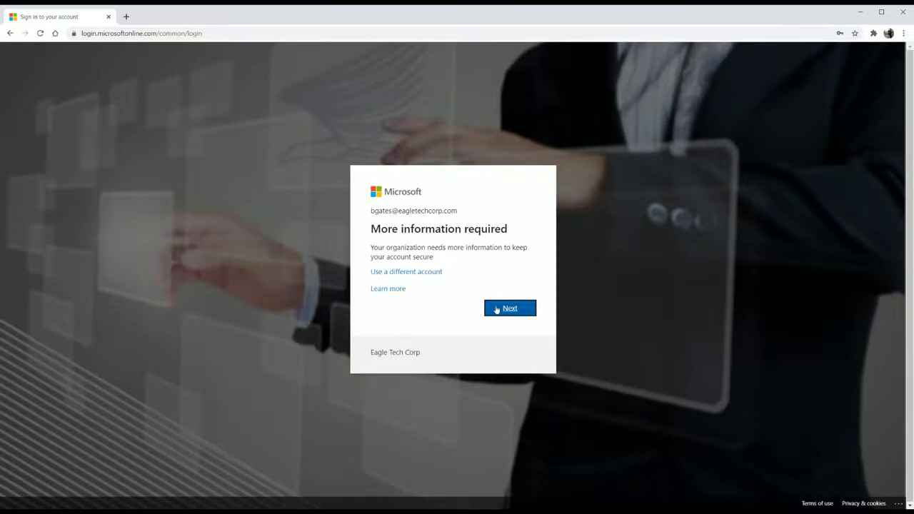
left_click(496, 309)
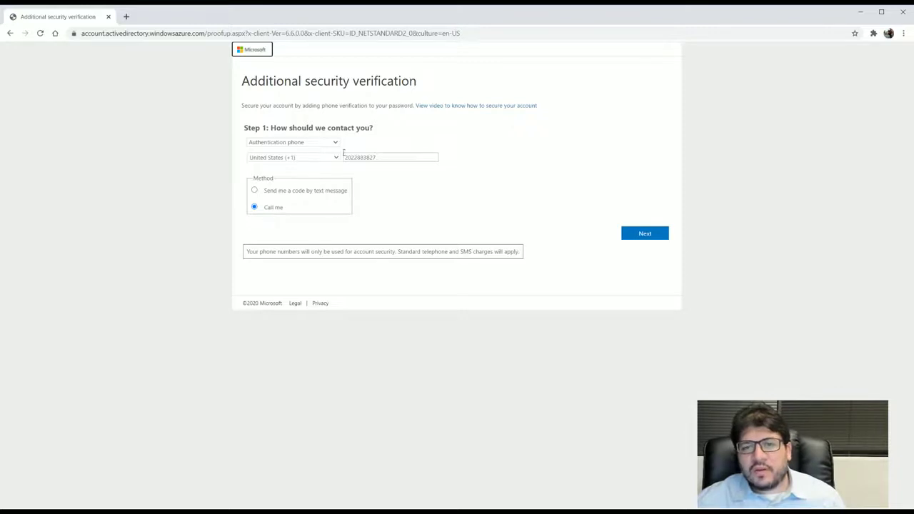
- Keep Authentication phone as the contact method and choose Send me a code by text message
left_click(333, 145)
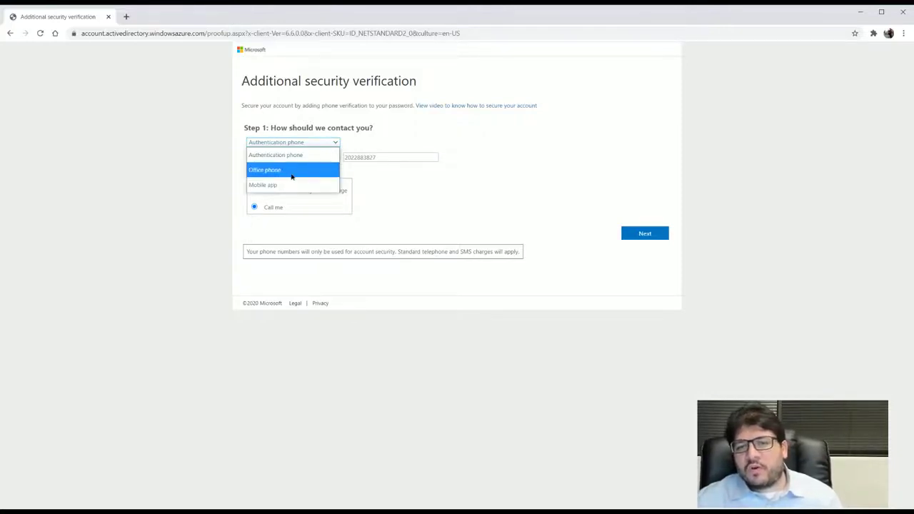
left_click(291, 172)
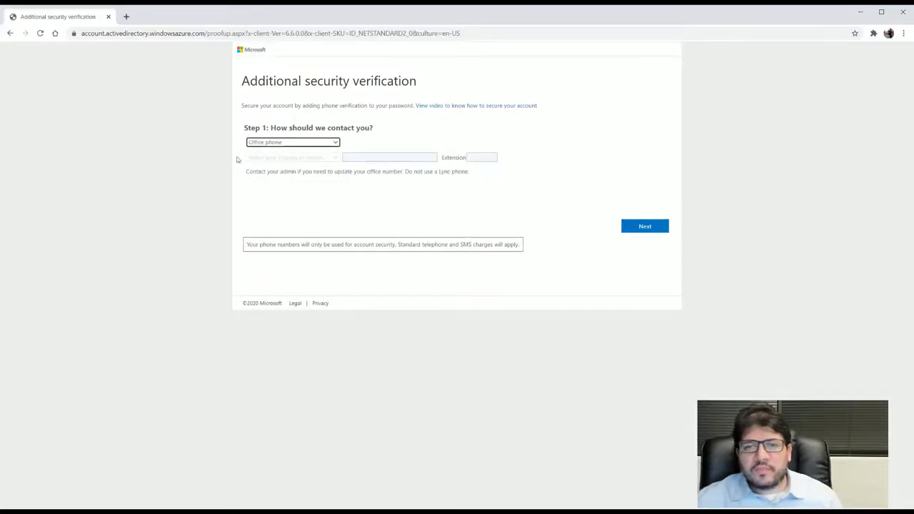
left_click(265, 145)
left_click(269, 154)
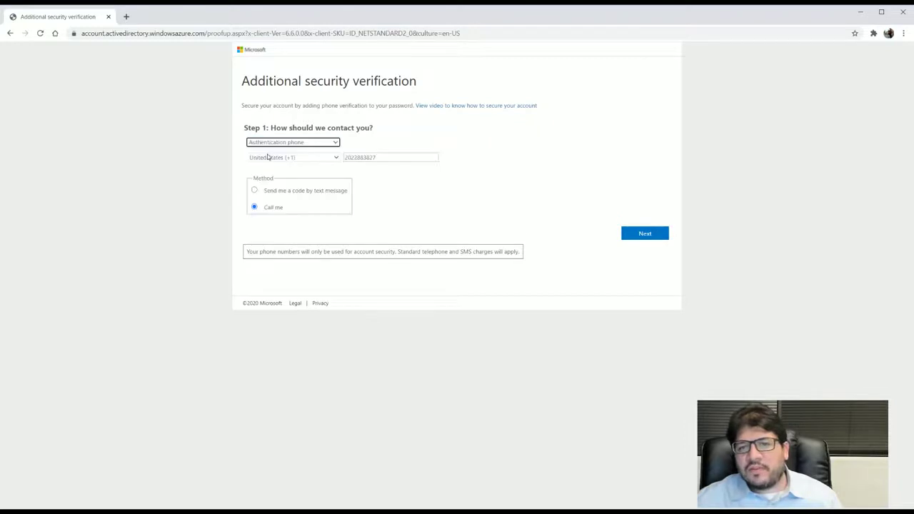
left_click(400, 157)
left_click(405, 144)
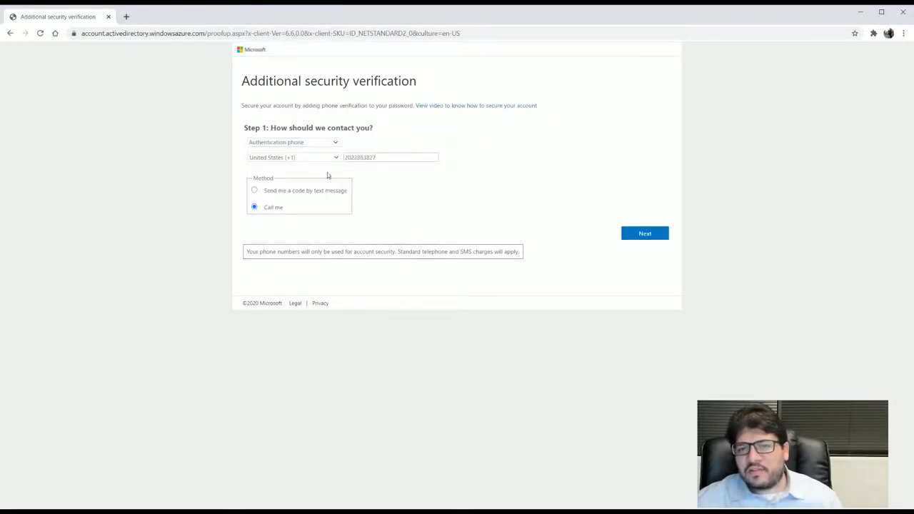
left_click(271, 191)
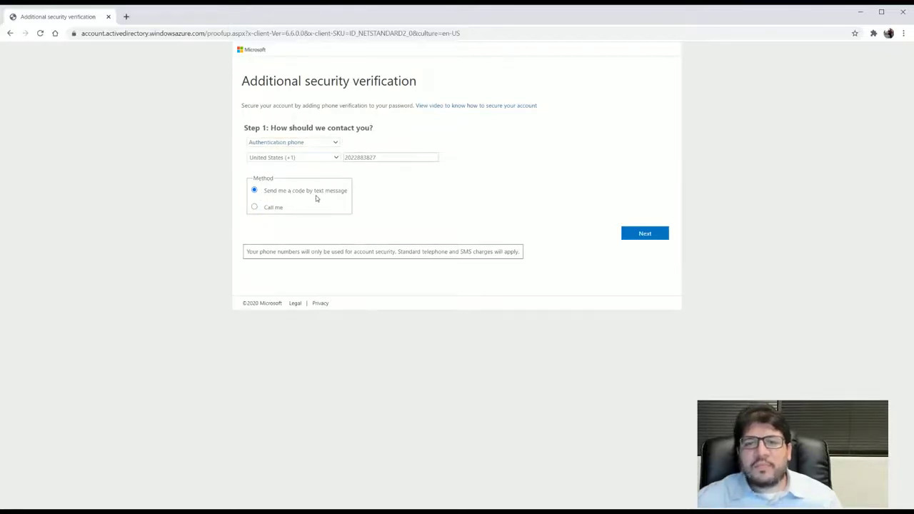
- Send the verification text, then enter the received code and verify it
left_click(636, 241)
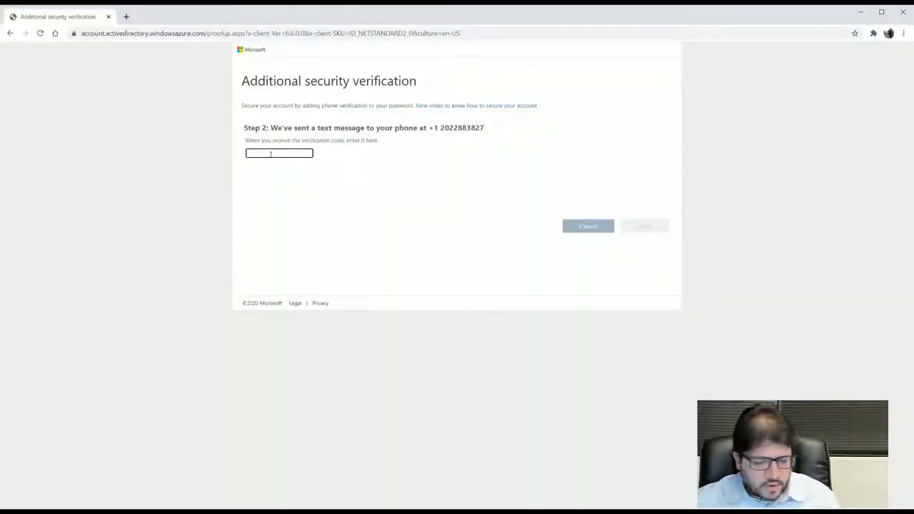
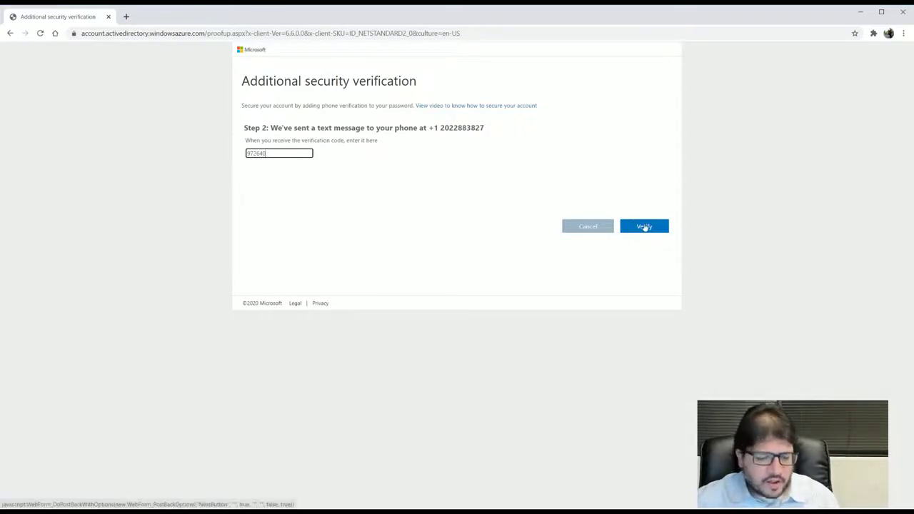
left_click(645, 227)
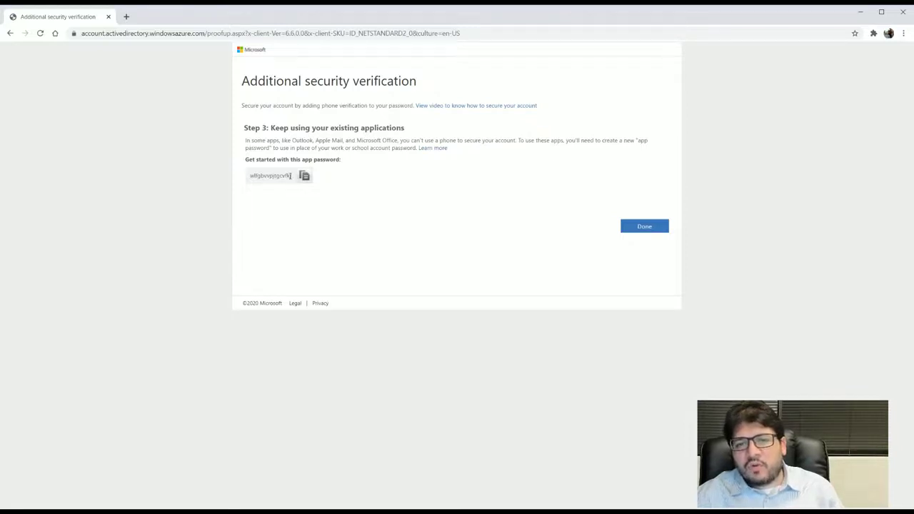
- Highlight the generated app password in Step 3, then finish the setup with Done
left_click_drag(290, 175, 250, 175)
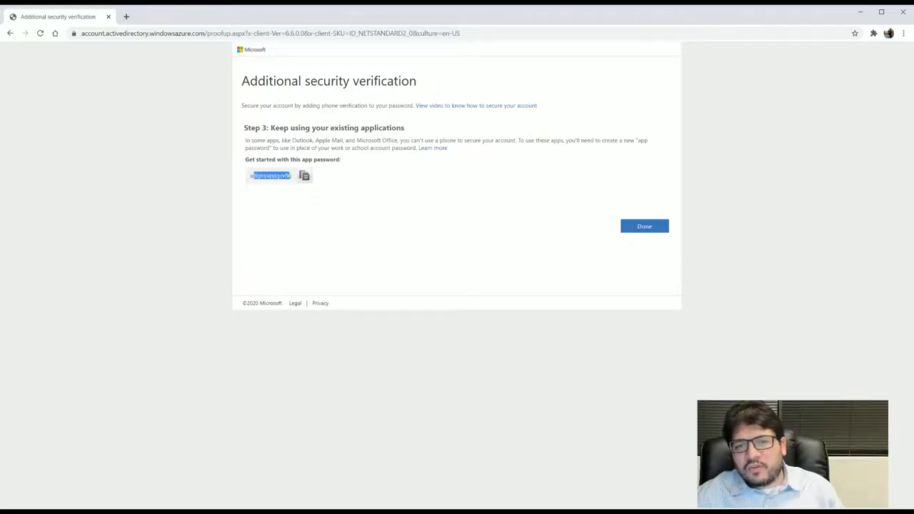
double_click(271, 176)
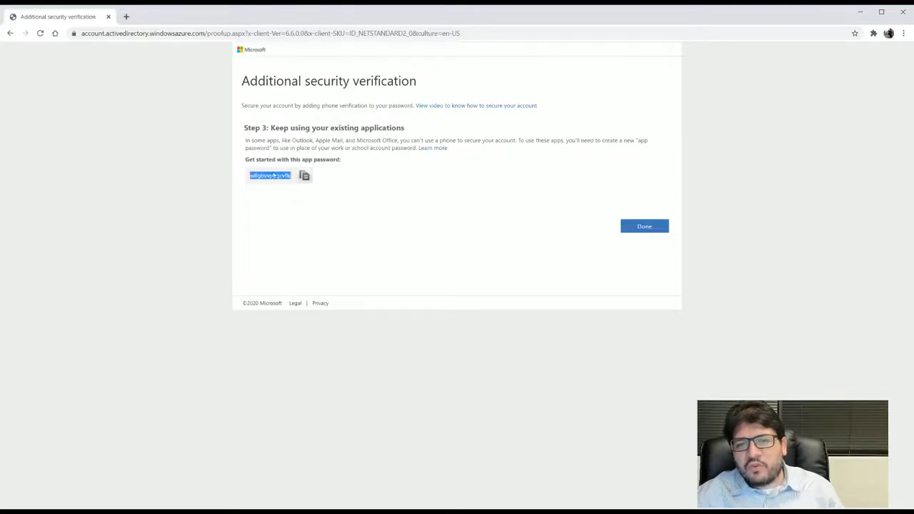
left_click(272, 161)
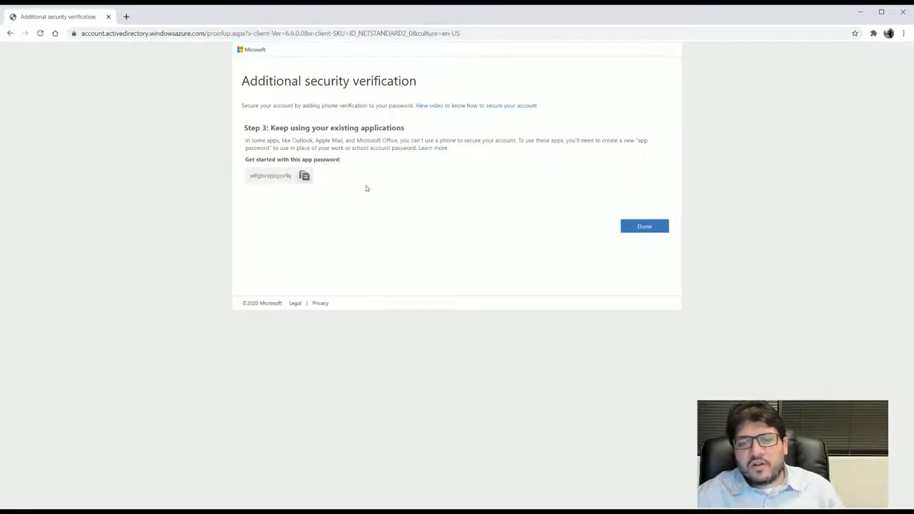
left_click(631, 231)
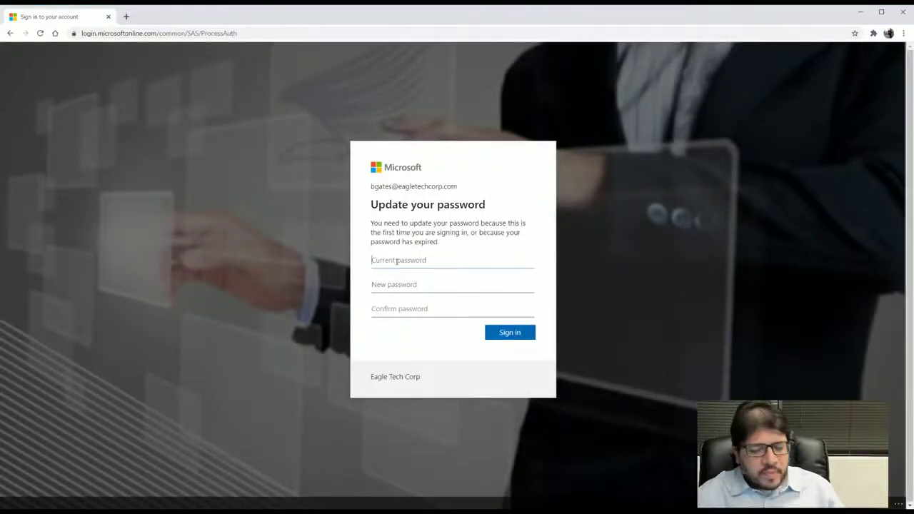
- Enter and confirm a new account password, then choose Yes to stay signed in
type("•")
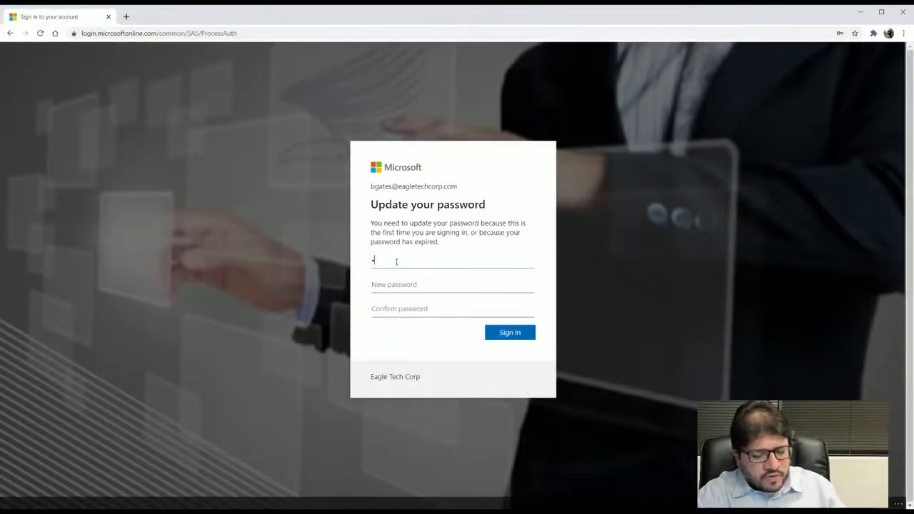
type("••••••••")
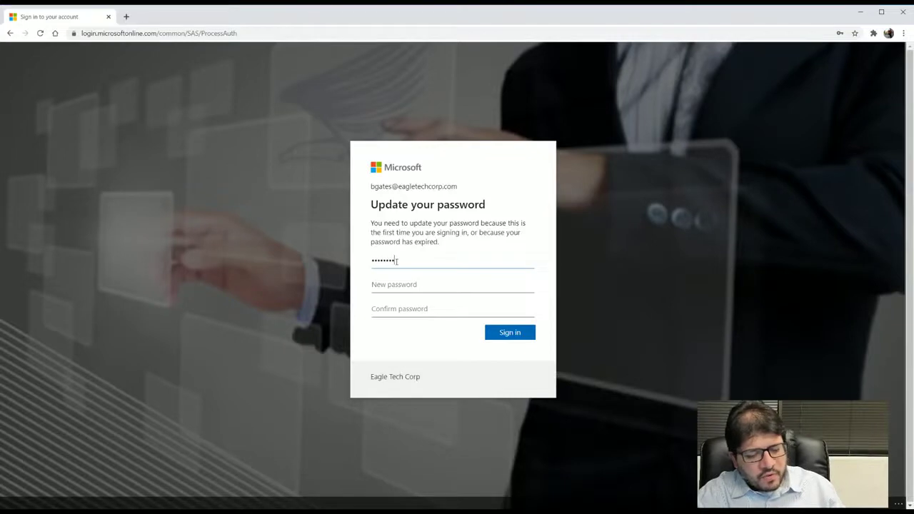
type("•")
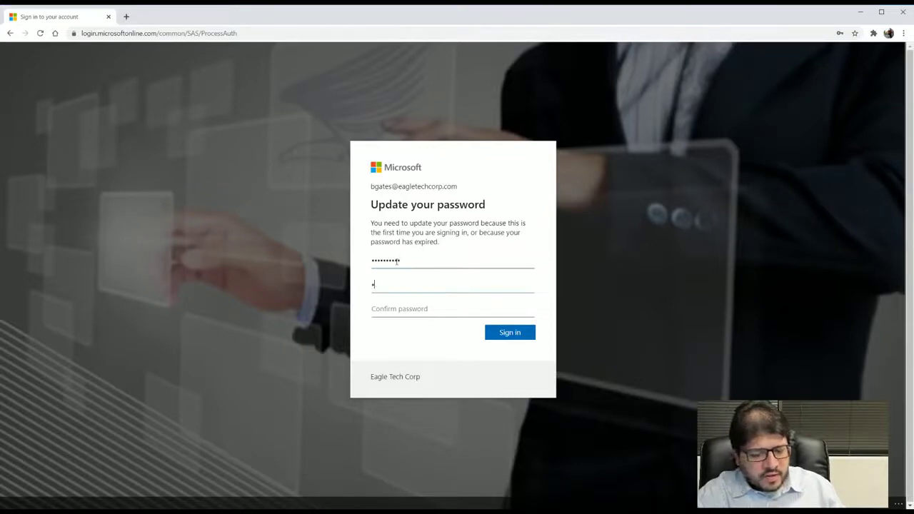
type("•••••••••")
key("Tab")
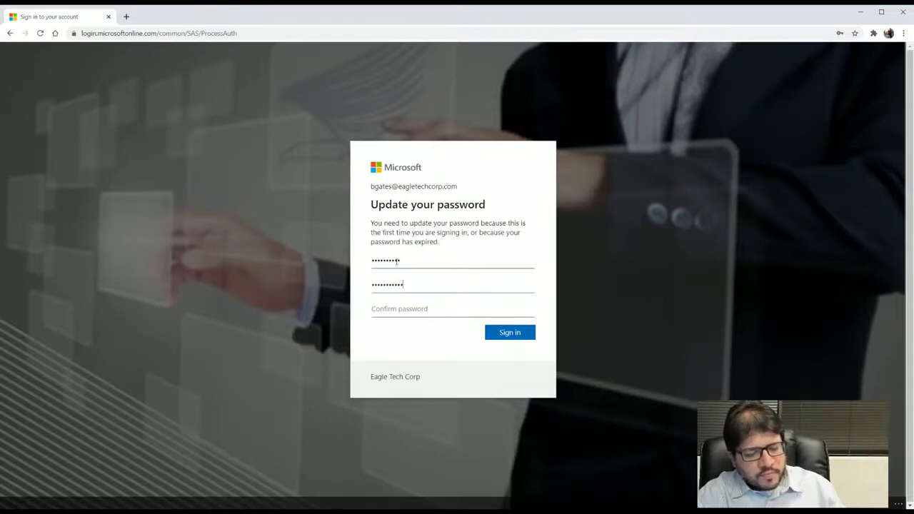
type("••••••••")
key("Return")
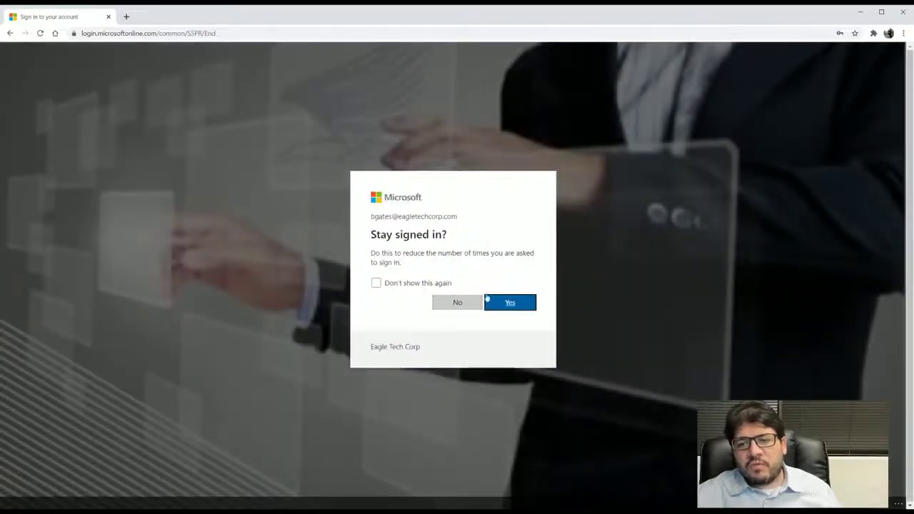
left_click(513, 305)
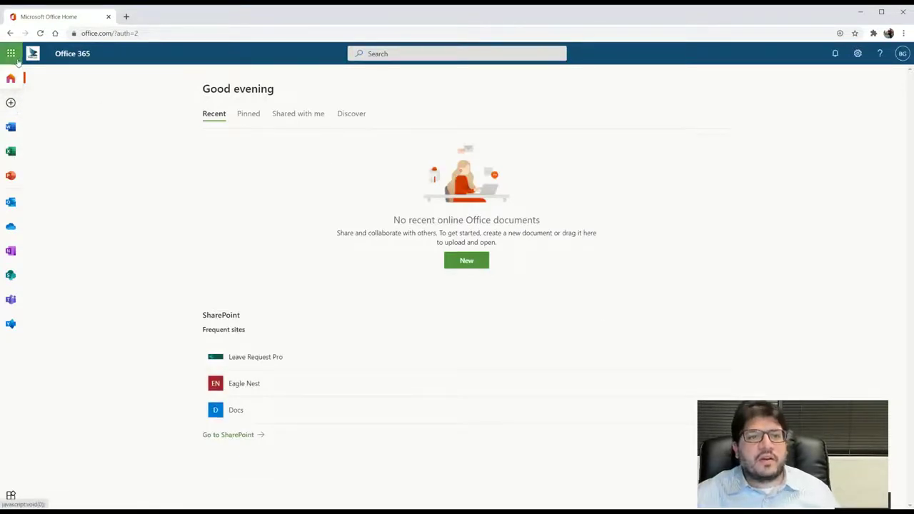
- Open the Outlook inbox from the Office home page, then sign out from the account panel
left_click(19, 202)
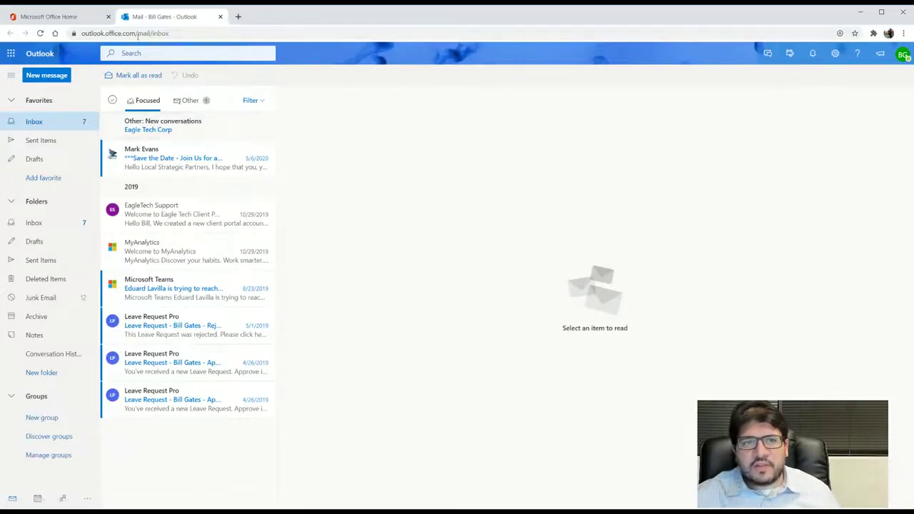
left_click(903, 55)
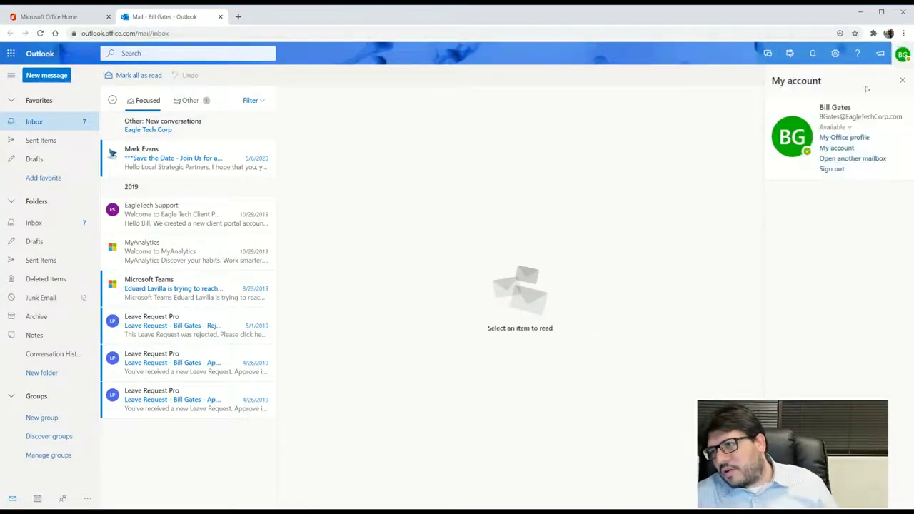
left_click(824, 170)
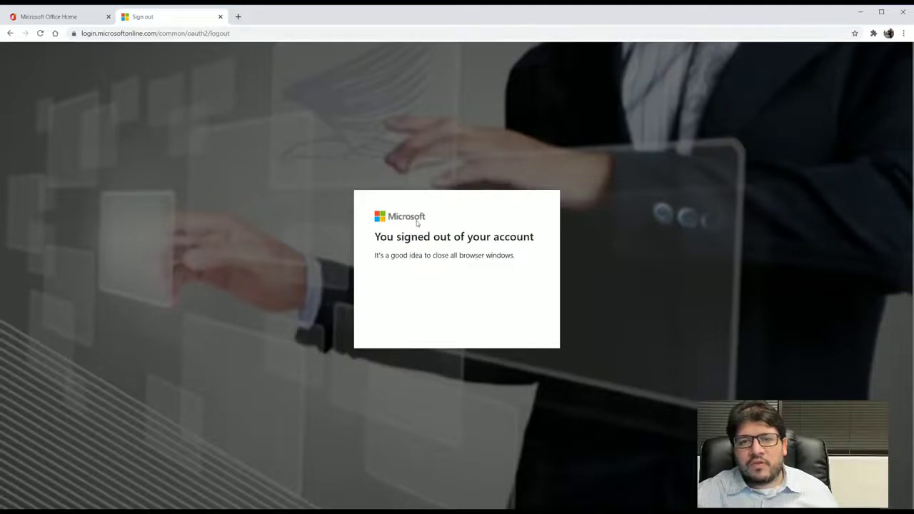
- Reload the Office portal address to bring back the Pick an account page
left_click(193, 34)
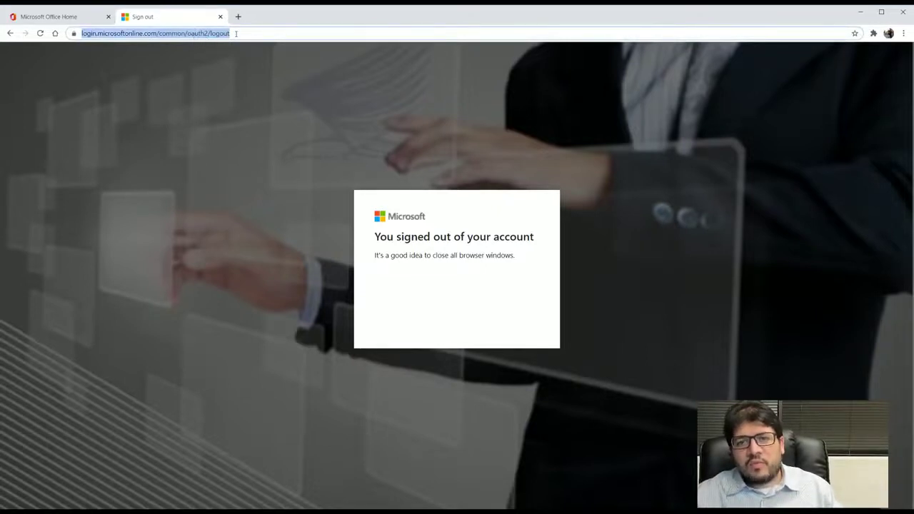
type("portal.office.com")
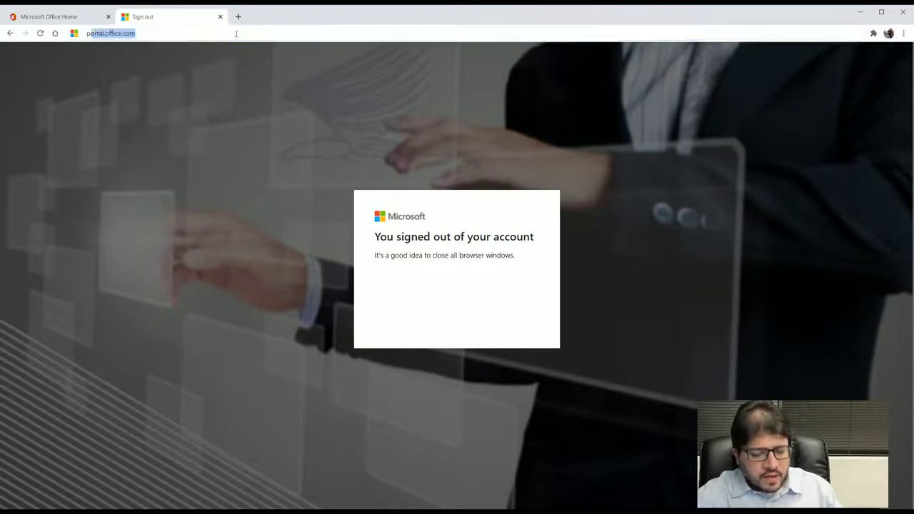
key("Return")
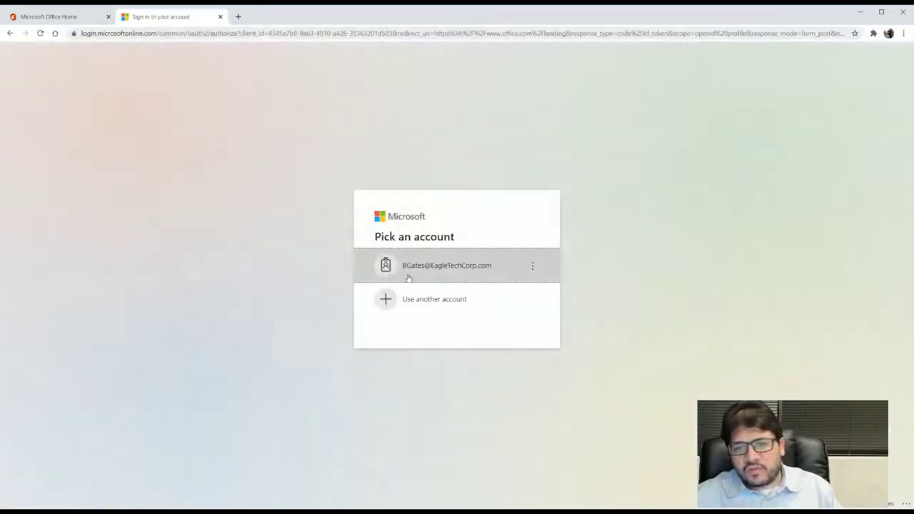
- Sign in as the saved account with its password and verify the texted code
left_click(421, 270)
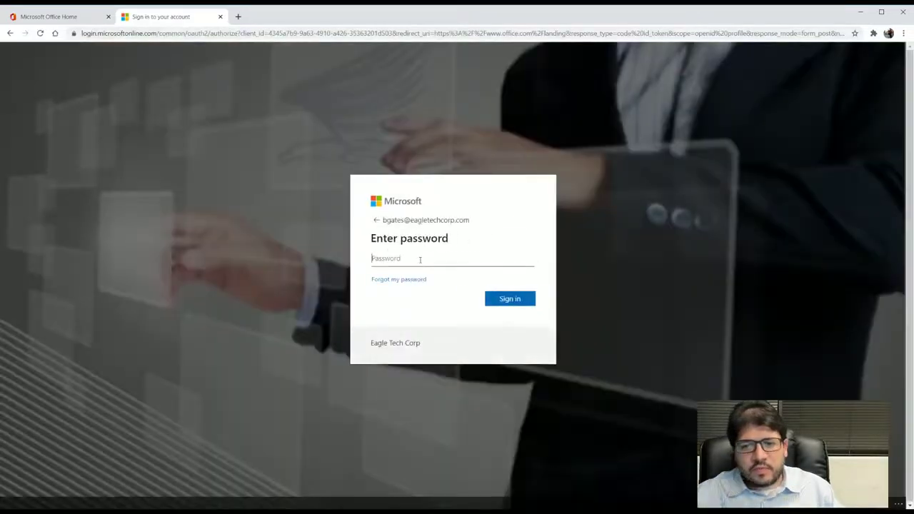
type("•")
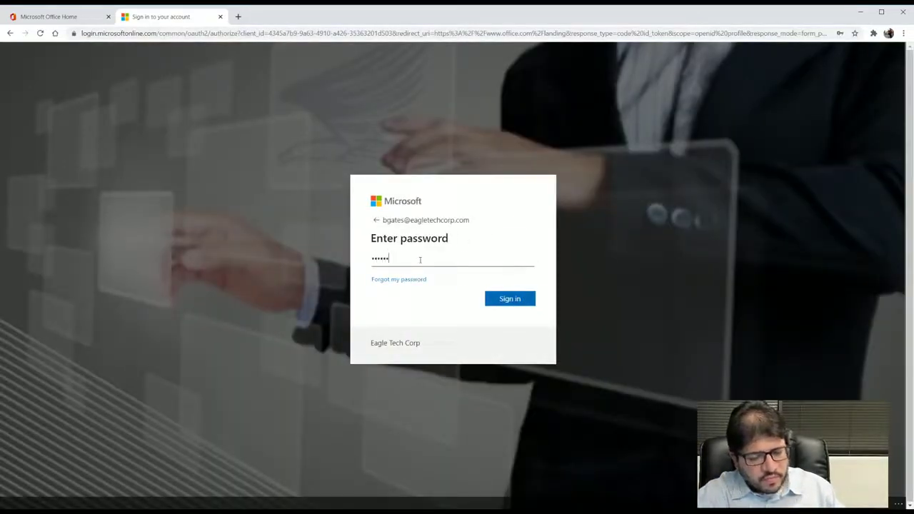
key("Return")
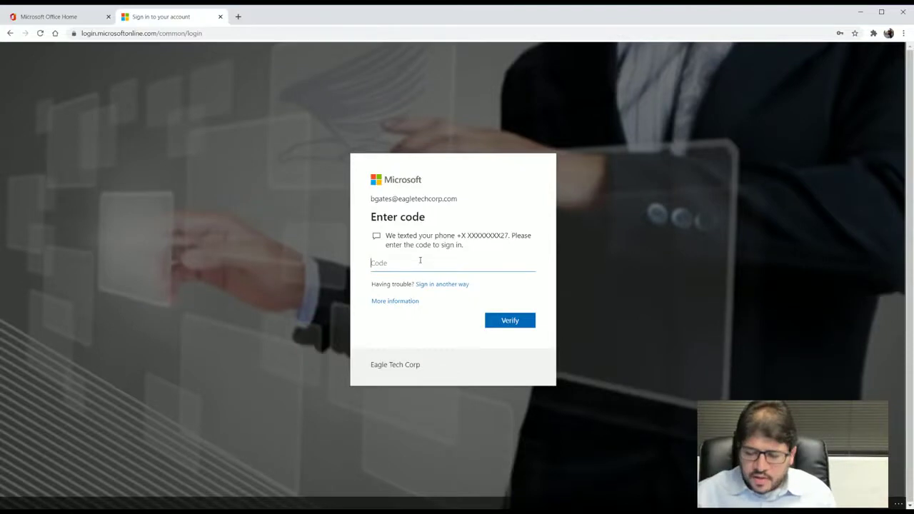
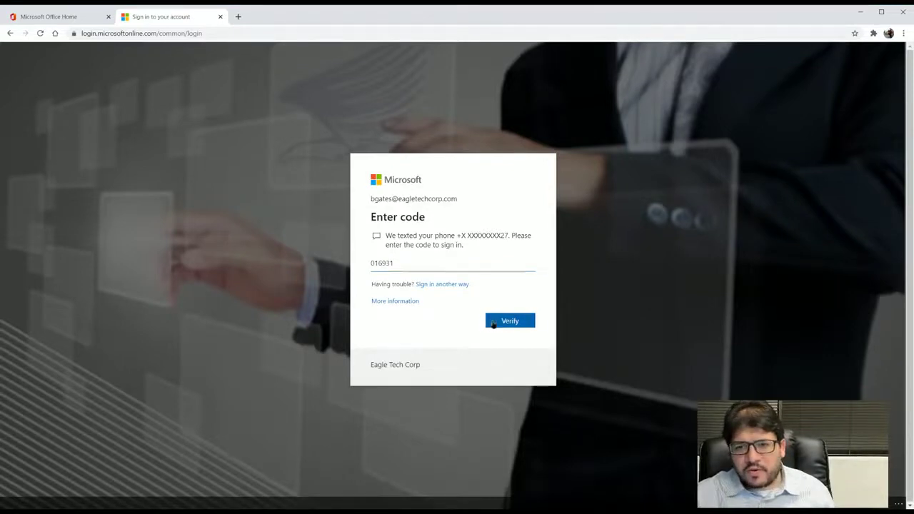
left_click(491, 322)
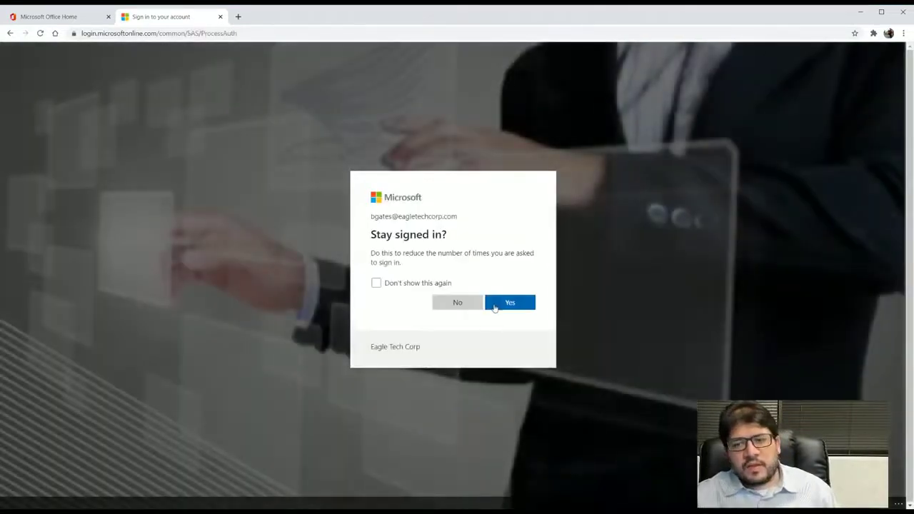
- Stay signed in, open Outlook mail in a new tab, and open the account panel
left_click(492, 306)
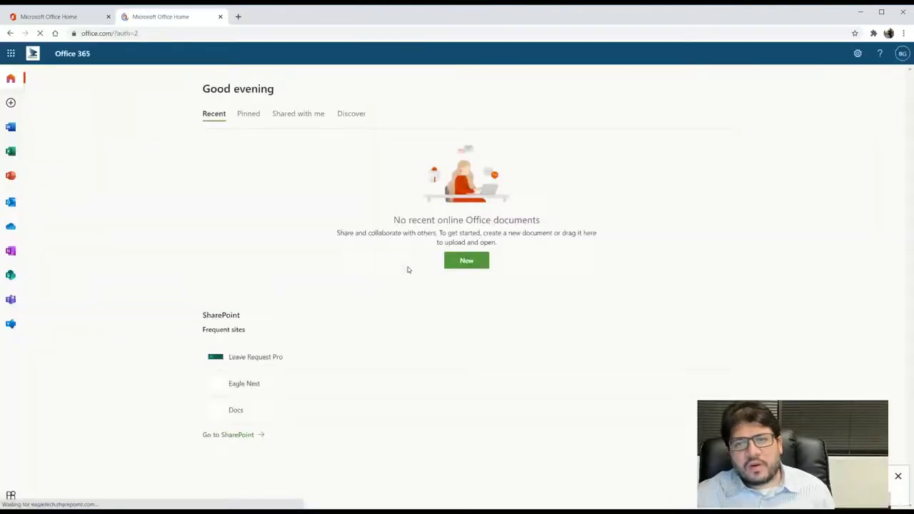
left_click(10, 203)
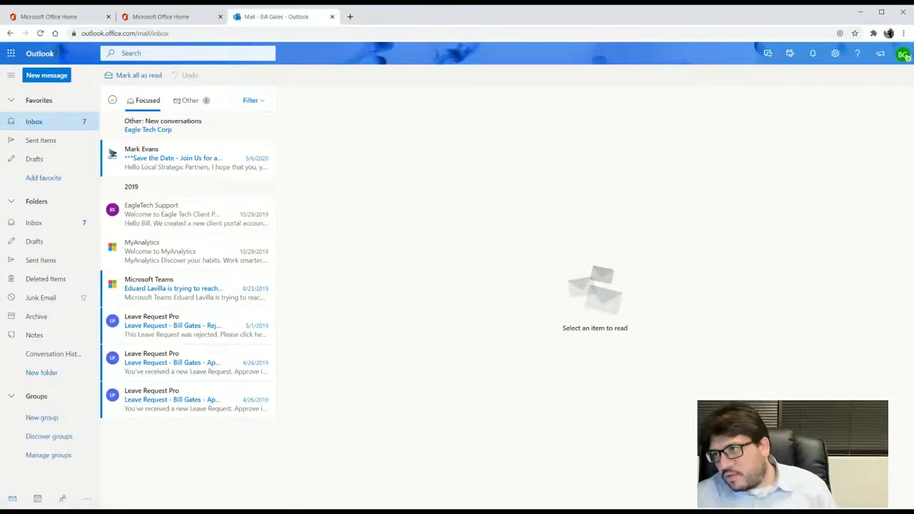
left_click(903, 55)
- Sign out of the Outlook on the web account from the profile avatar menu
left_click(830, 172)
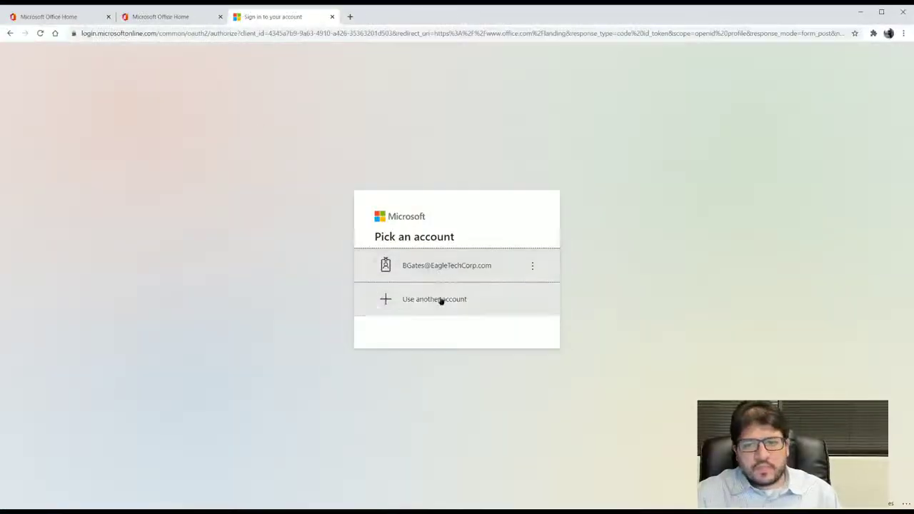
- Choose Use another account, then enter the second work account's email address and password
left_click(440, 300)
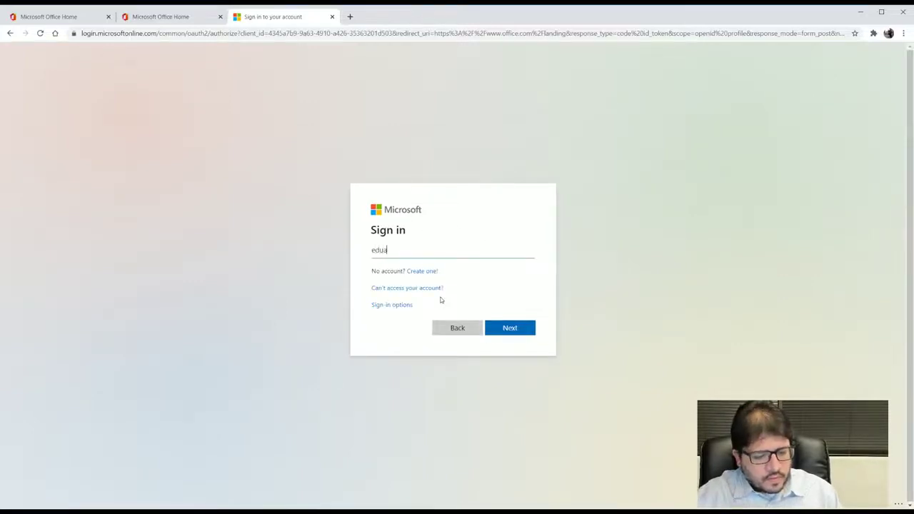
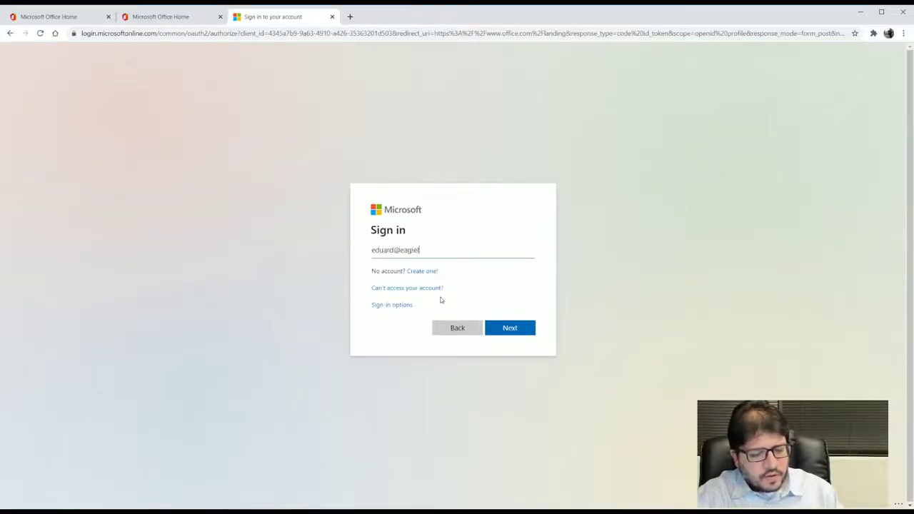
key("Return")
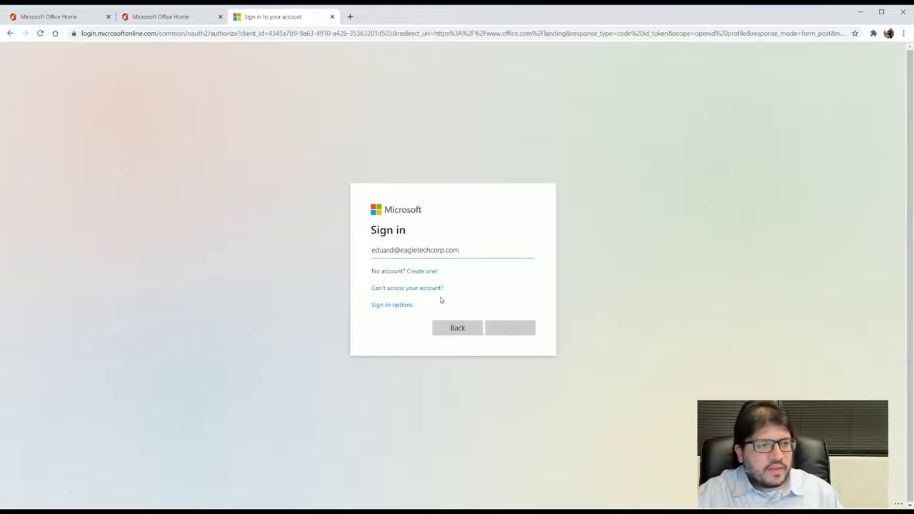
type("•••")
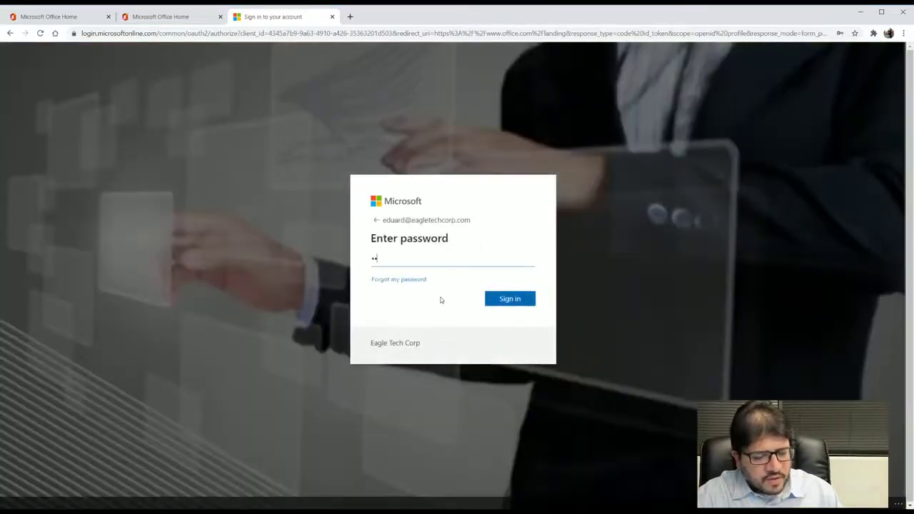
type("•••••••")
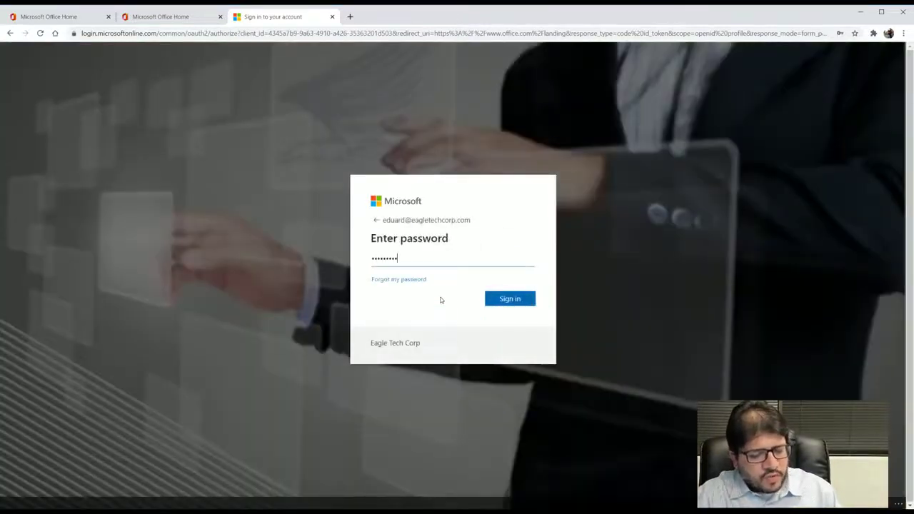
key("Return")
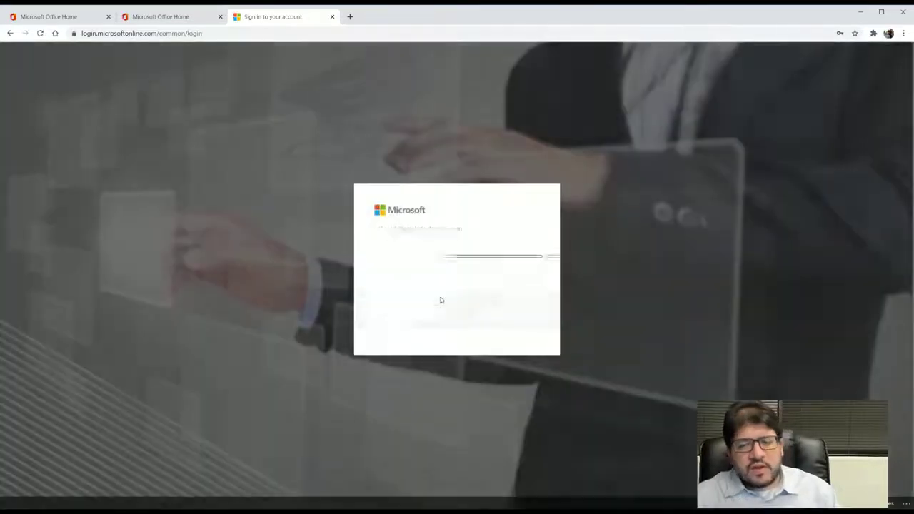